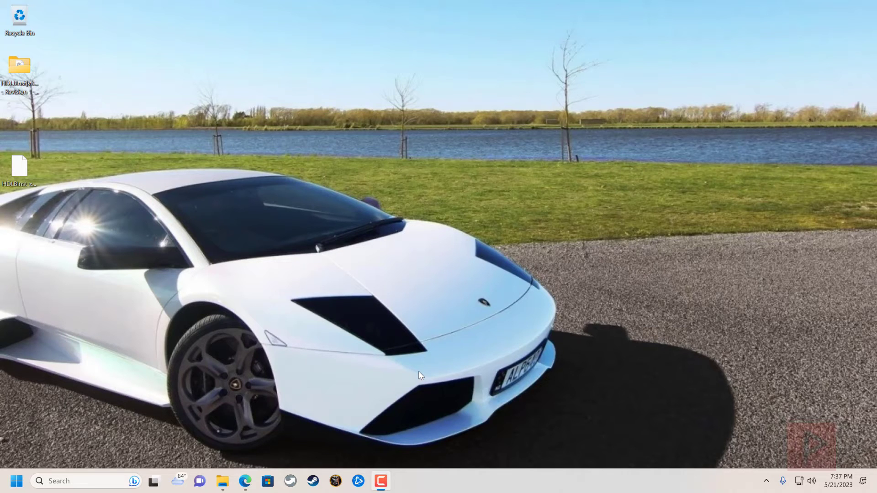
Bring Edge back to the PSX-Place HDL Batch Installer resource page and scroll through it.
click(247, 481)
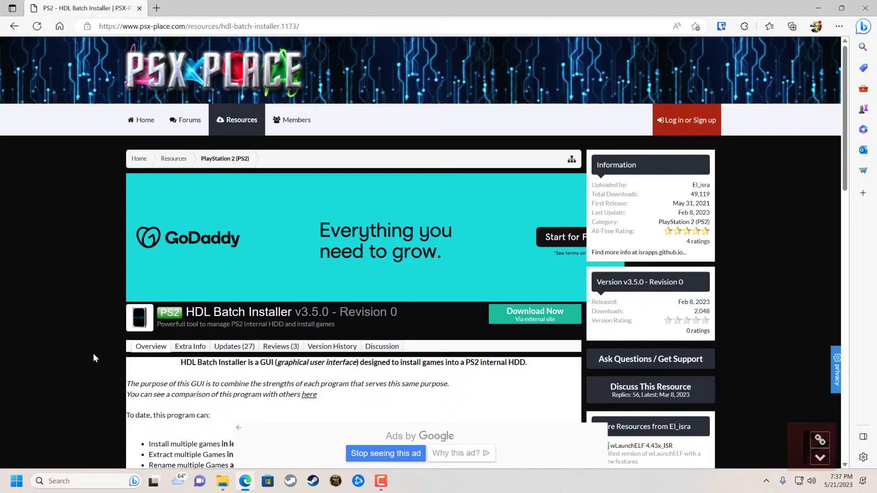
scroll(93, 353, down, 3)
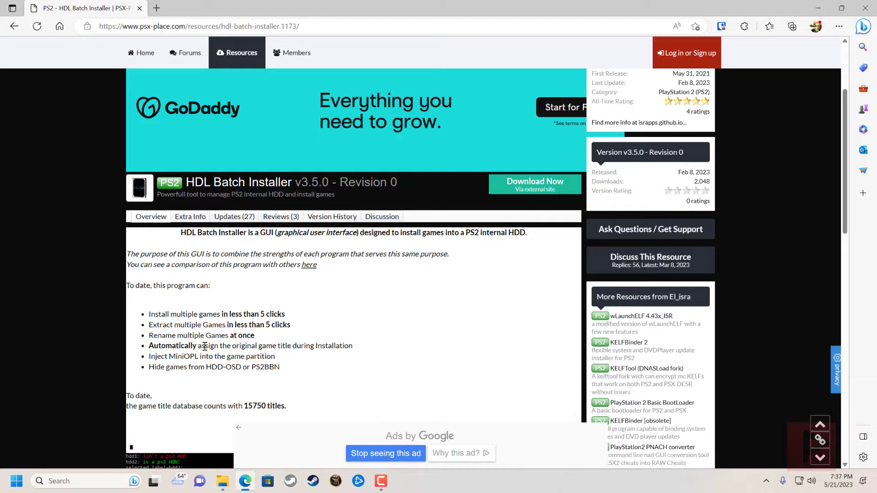
scroll(157, 320, down, 1)
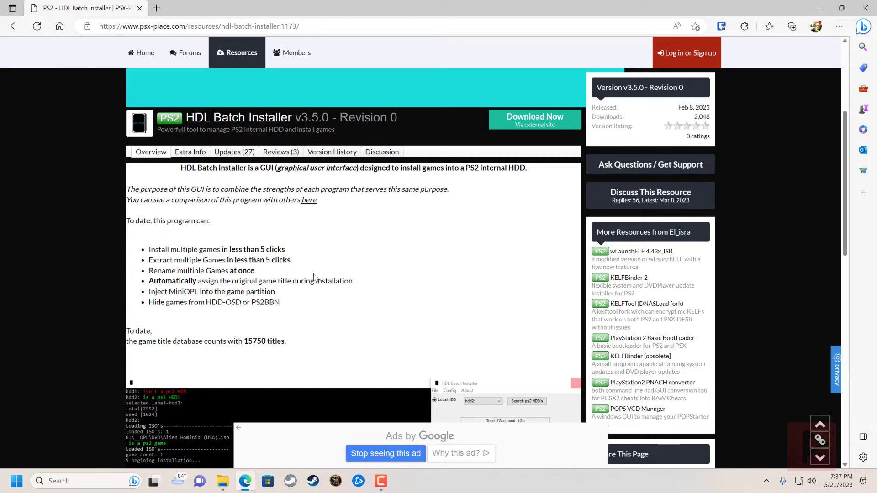
scroll(352, 284, down, 3)
scroll(468, 232, up, 3)
Open the HDL-Batch-installer v3.5.0 Revision 1 GitHub release and review its assets list.
click(513, 122)
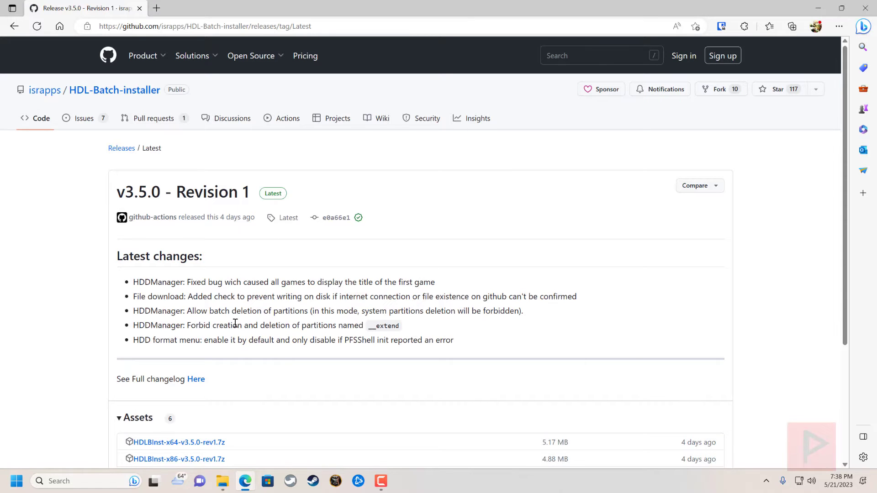
scroll(305, 273, down, 3)
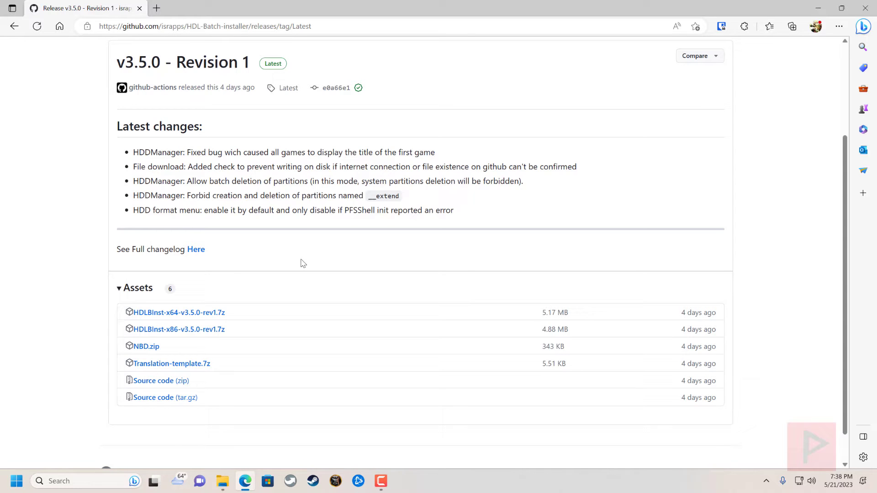
scroll(382, 323, up, 3)
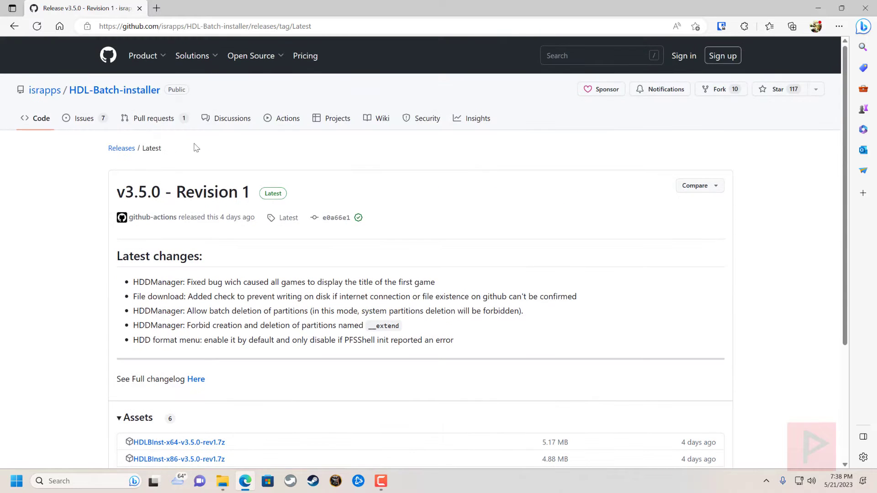
Return to PSX-Place, open the project's GitHub Pages site and its FAQ page.
click(14, 26)
scroll(99, 226, down, 5)
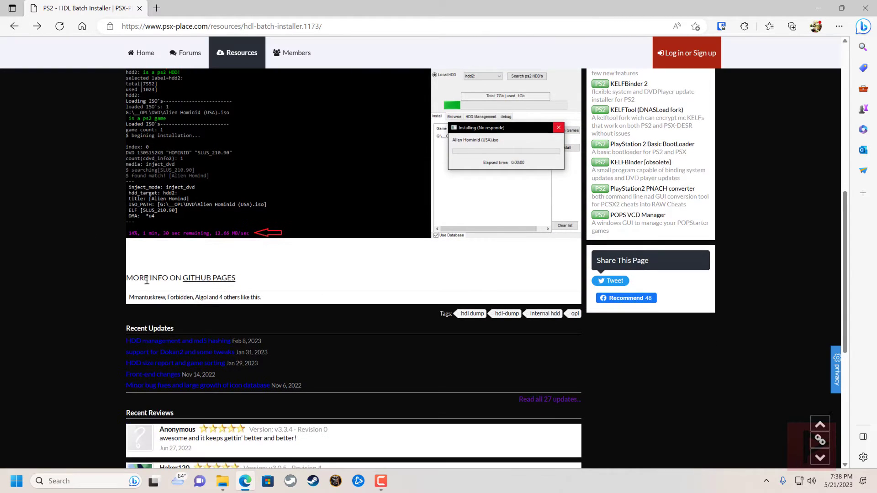
click(208, 278)
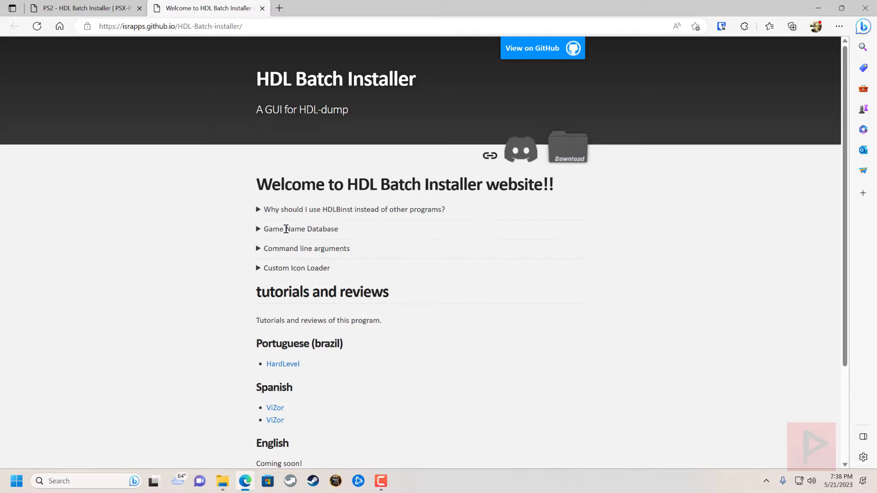
scroll(319, 288, down, 3)
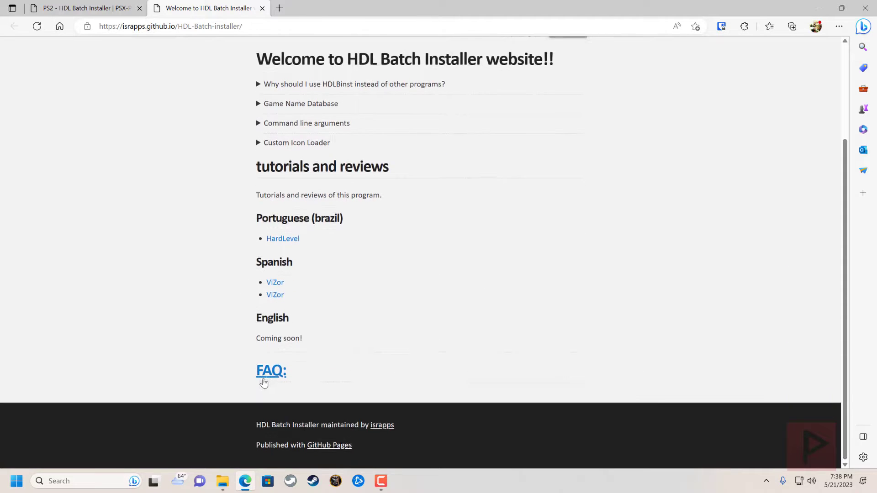
click(271, 371)
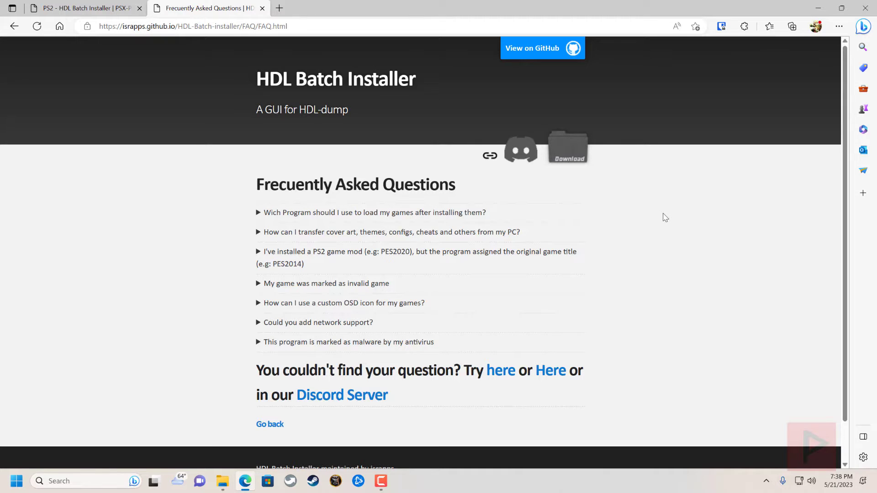
Open the desktop HDLBInst v3.5.0 Revision 1 x64 folder and run HDL-Batch-installer.exe.
click(818, 8)
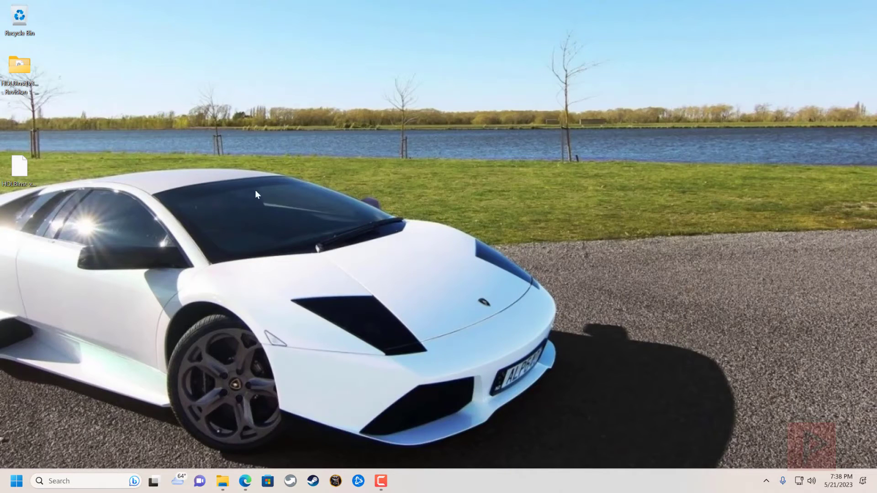
double_click(22, 91)
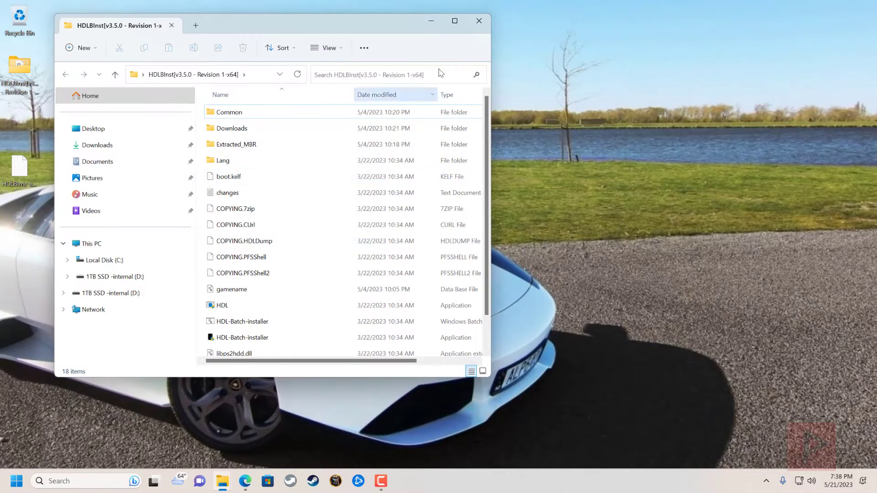
click(460, 20)
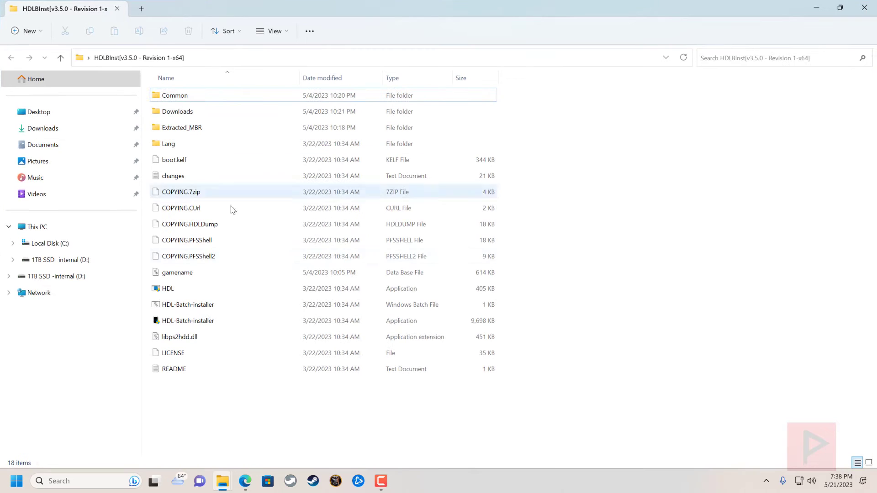
click(210, 322)
double_click(210, 322)
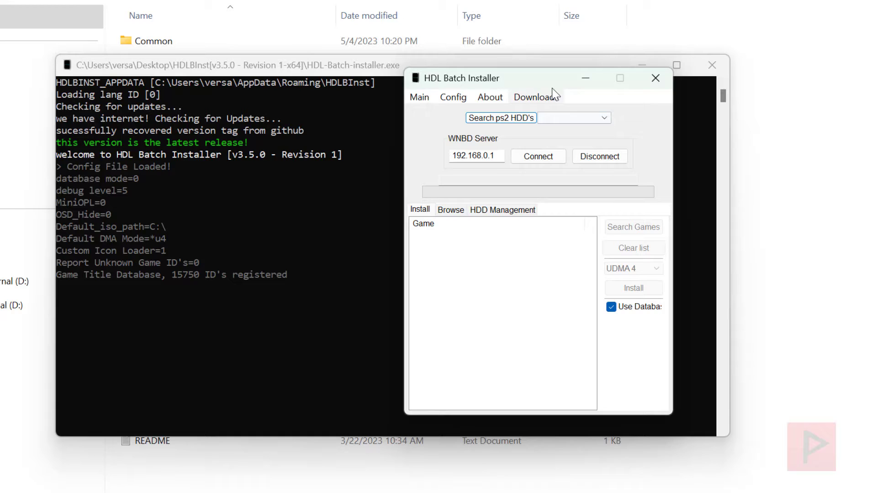
Check Format HDD's drive list, select SABRENT PHYSICALDRIVE2, and close without formatting.
drag(552, 84, 492, 113)
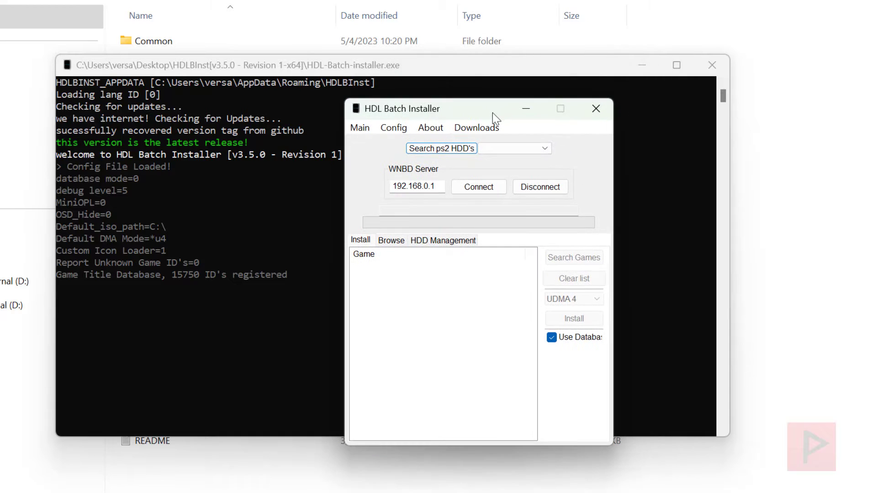
click(363, 127)
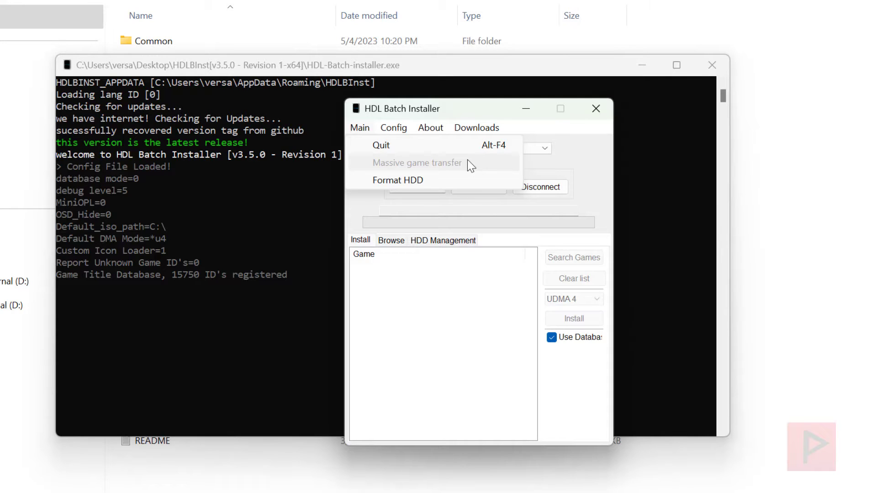
click(440, 182)
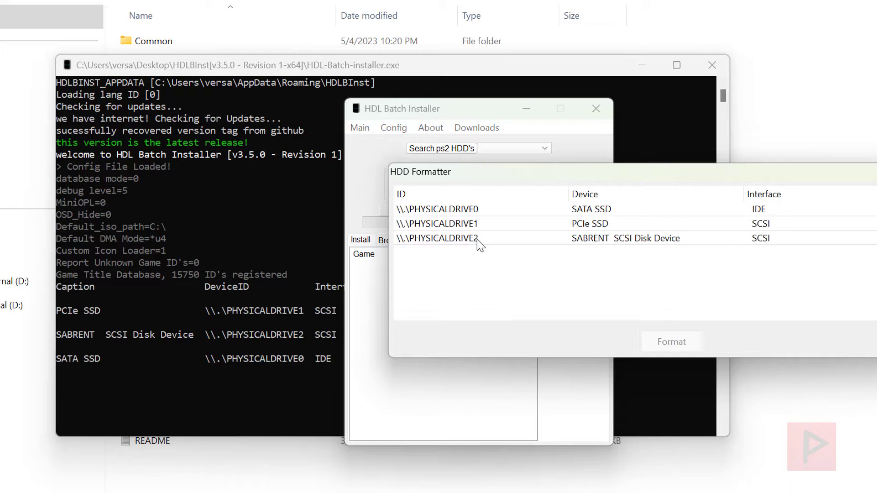
click(477, 238)
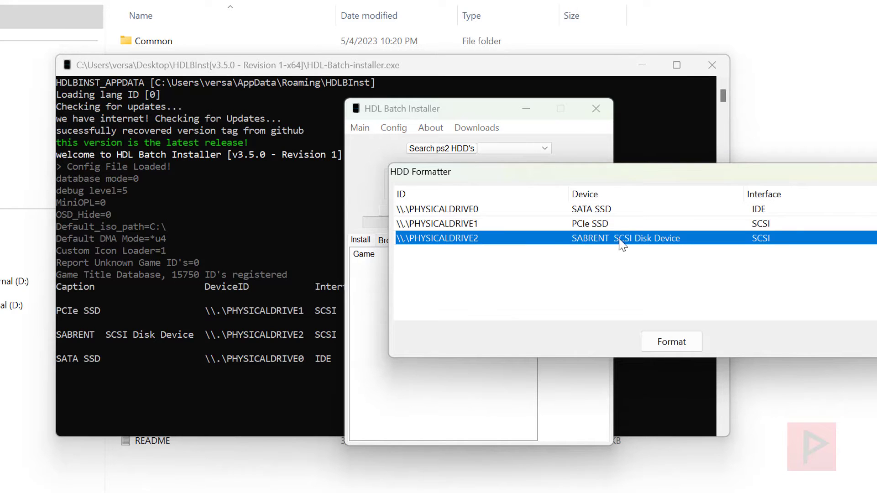
key(Escape)
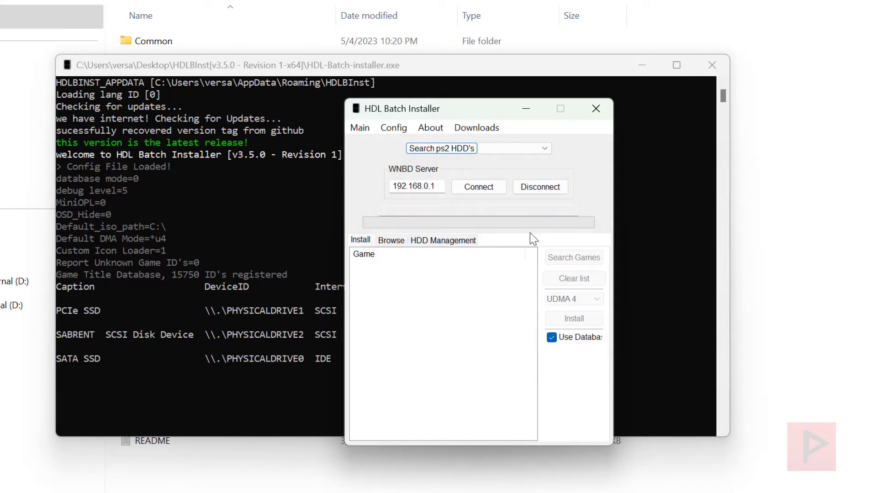
Scan for PS2-formatted drives and list the games already installed on hdd2.
click(448, 150)
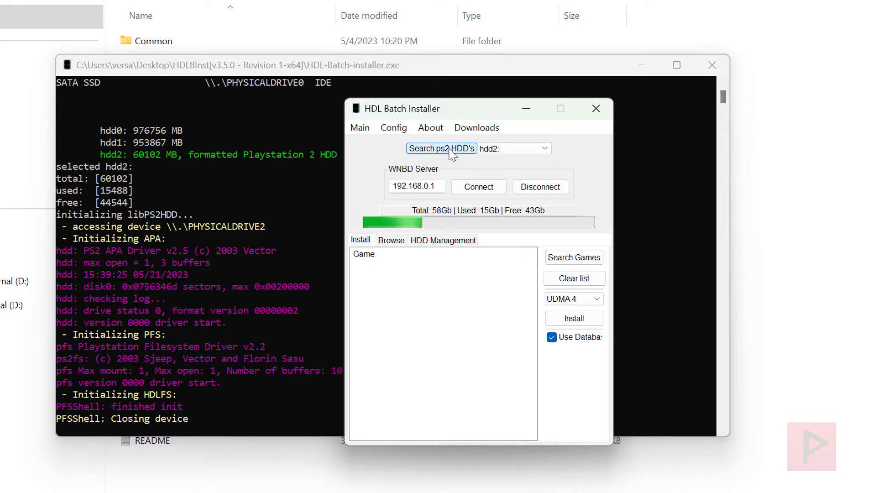
click(391, 240)
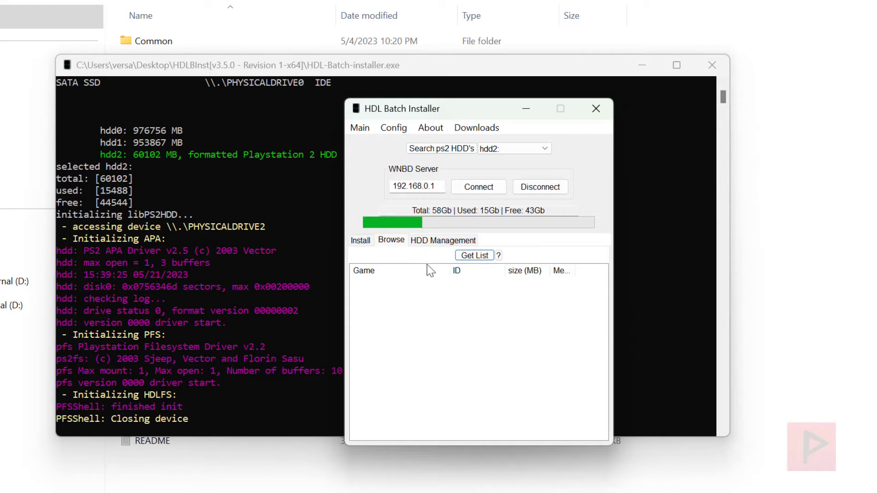
click(481, 256)
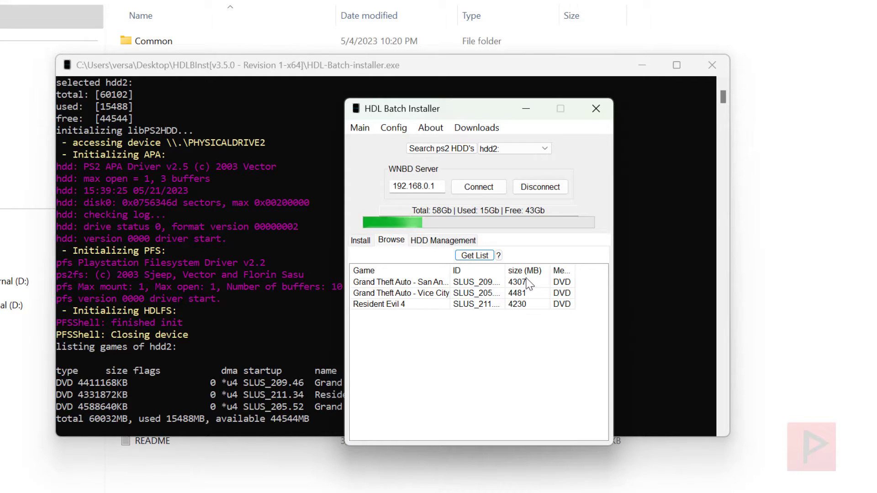
Widen the Media column and read the help note about game operations.
drag(575, 271, 592, 272)
click(499, 255)
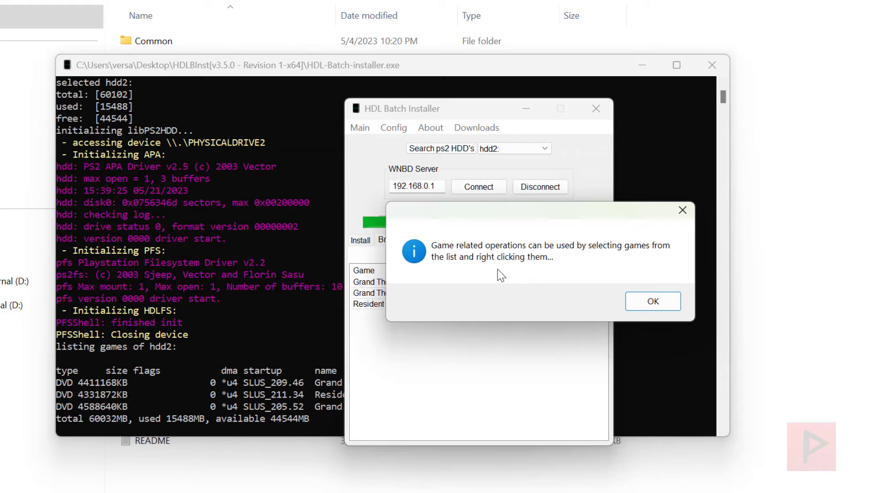
click(653, 303)
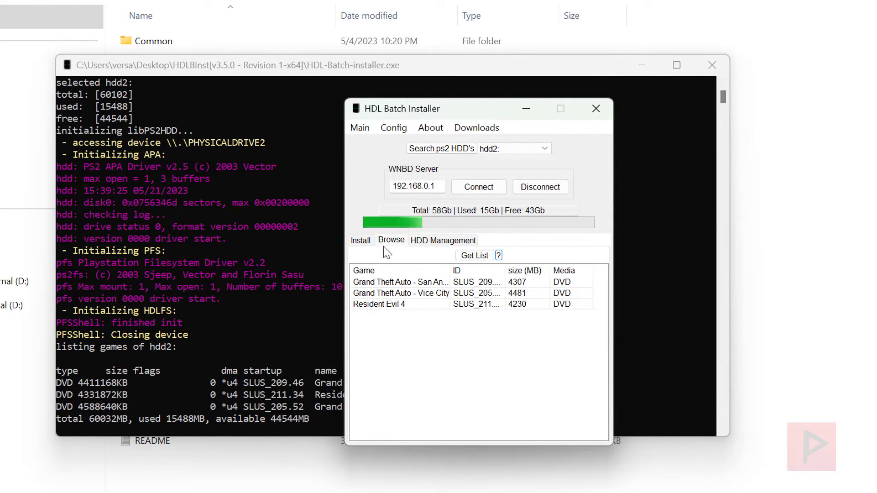
Switch from the Install tab to the HDD Management tools for hdd2.
click(357, 243)
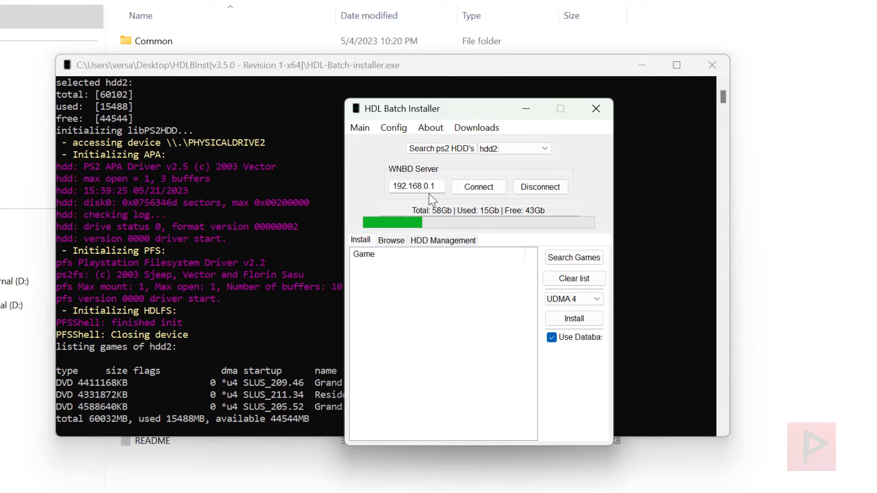
click(450, 241)
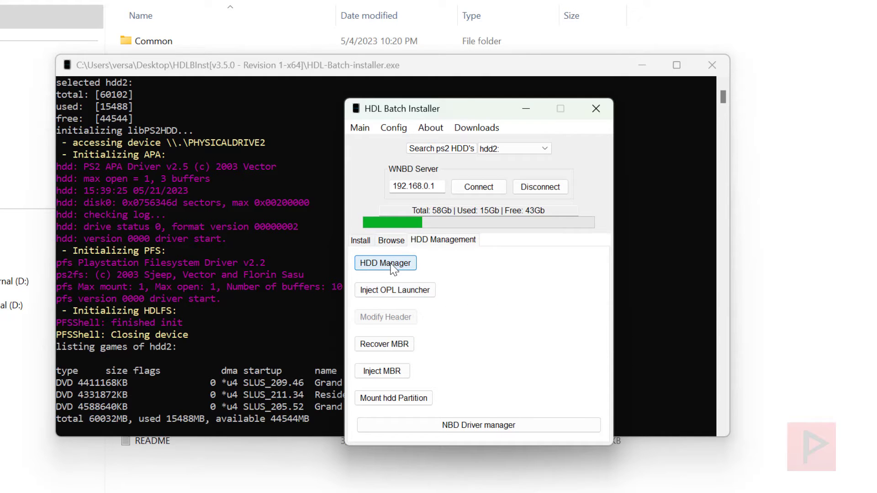
click(409, 265)
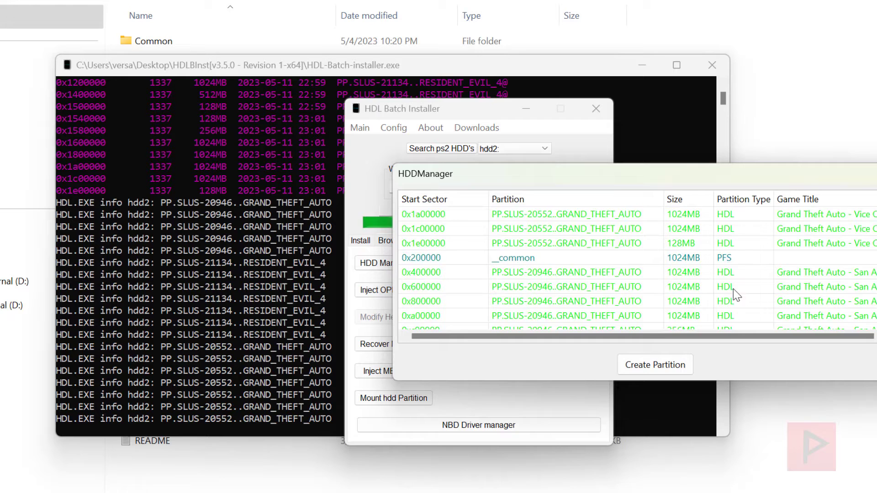
scroll(565, 255, down, 1)
scroll(640, 274, up, 1)
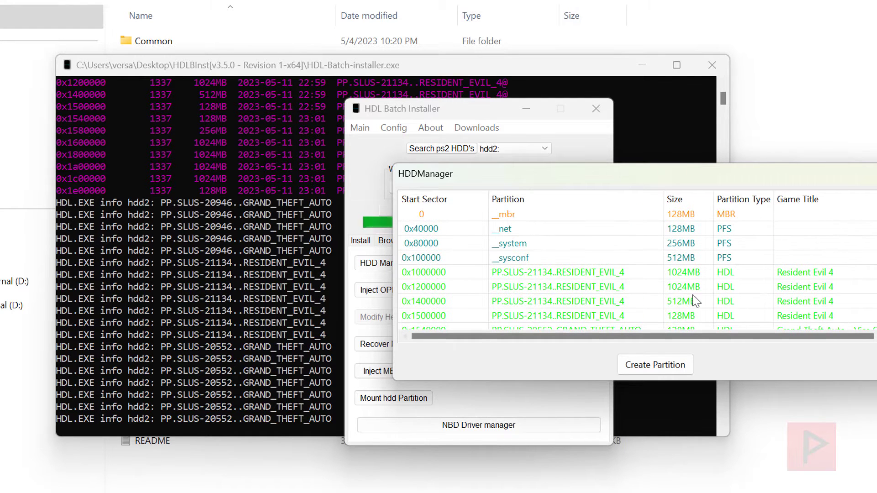
key(alt+F4)
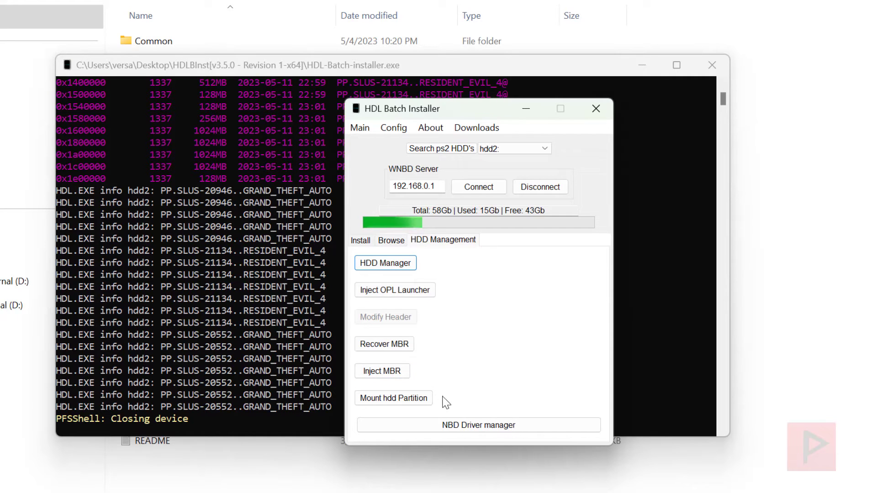
click(418, 405)
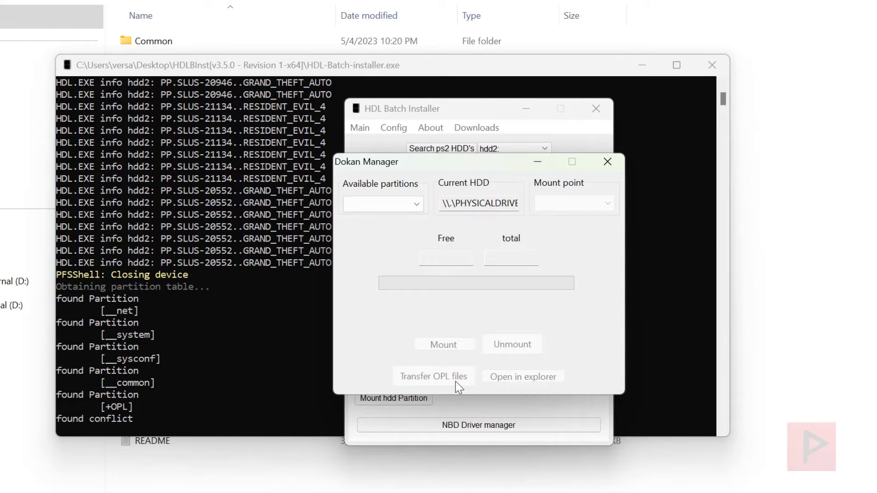
click(411, 204)
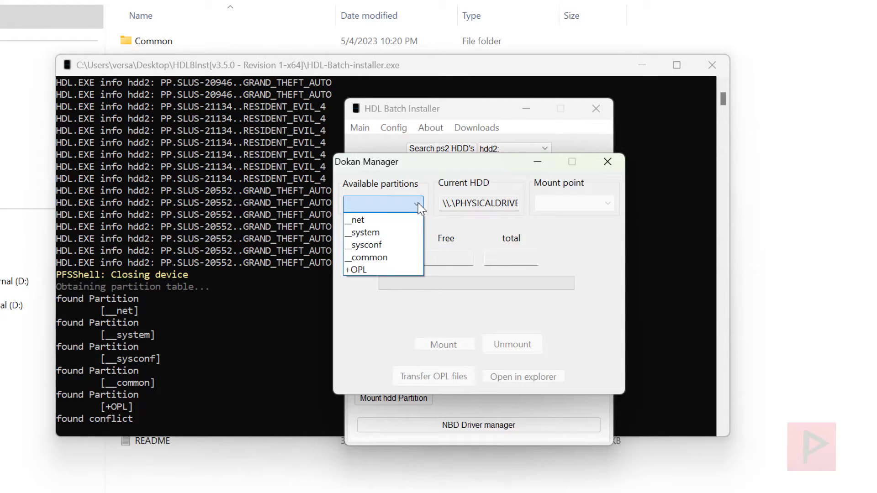
click(369, 272)
click(580, 204)
click(559, 283)
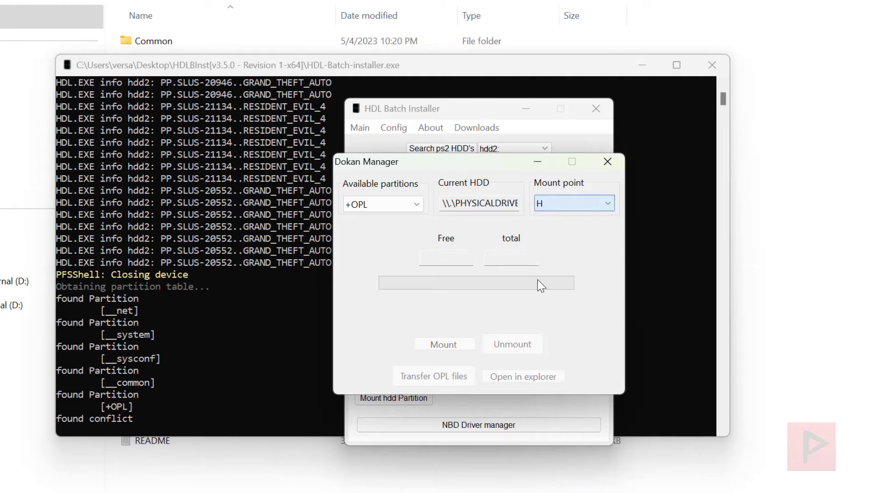
click(451, 346)
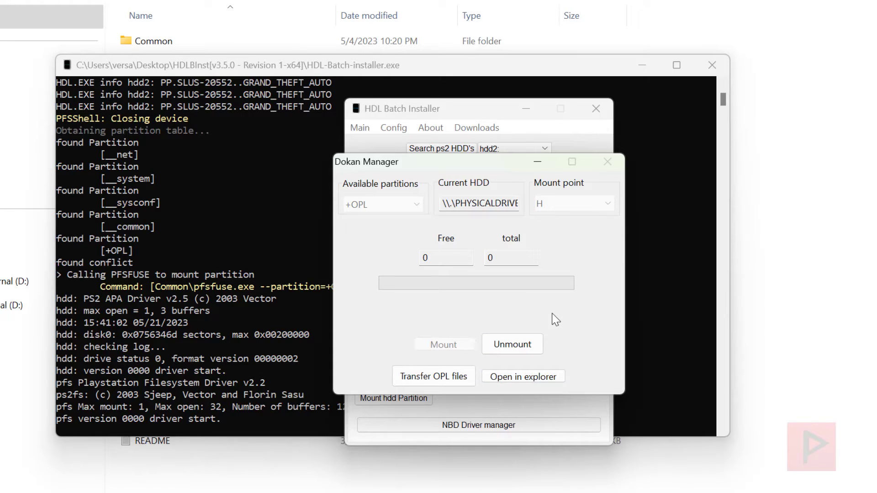
click(534, 344)
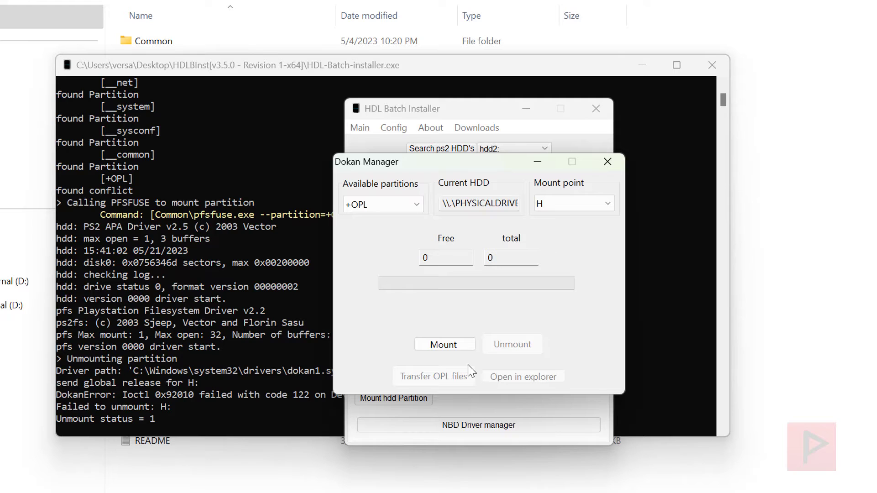
click(607, 162)
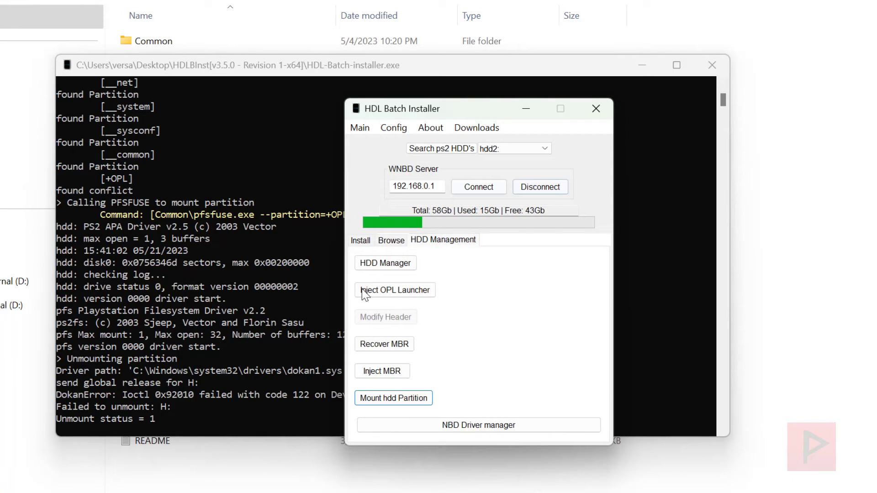
click(393, 128)
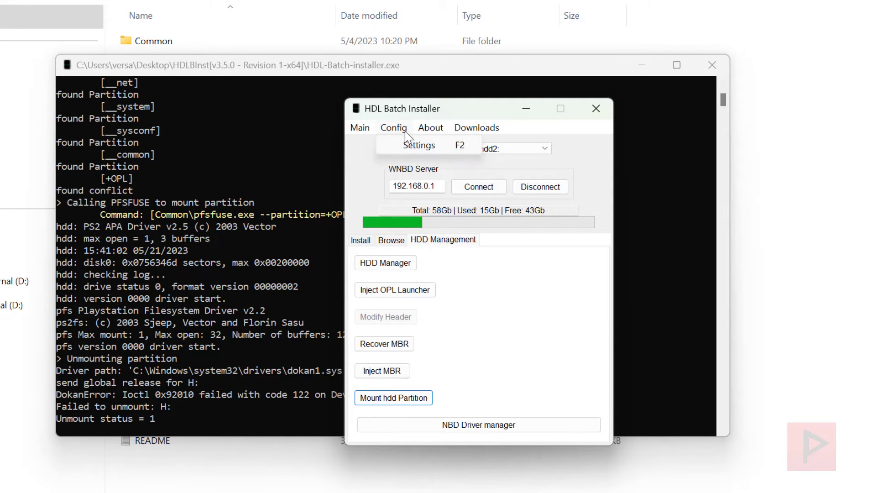
click(493, 262)
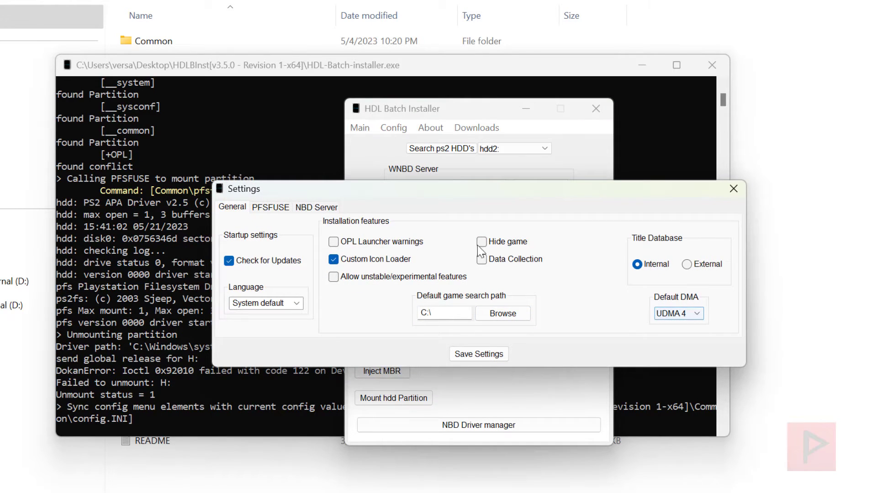
click(270, 209)
click(316, 208)
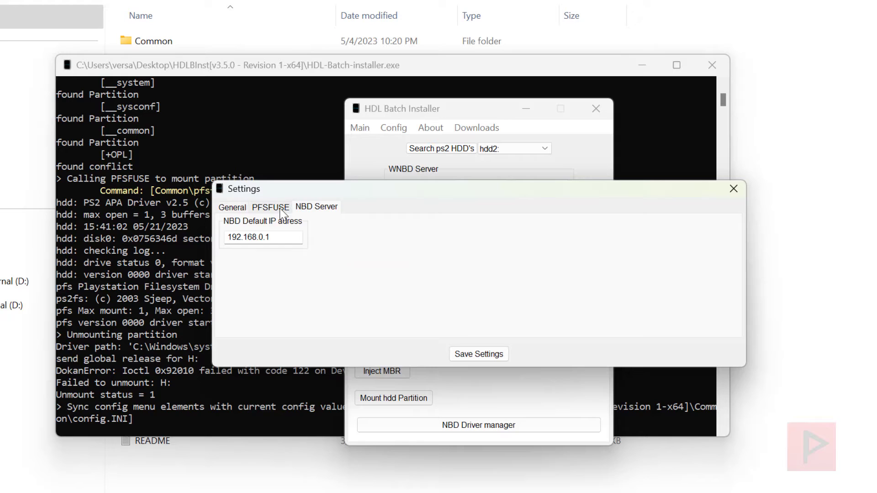
click(241, 207)
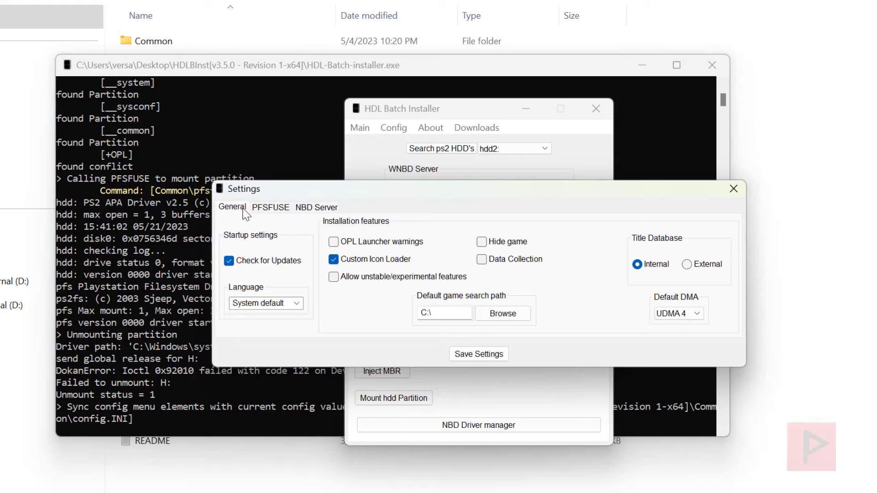
click(733, 189)
click(431, 129)
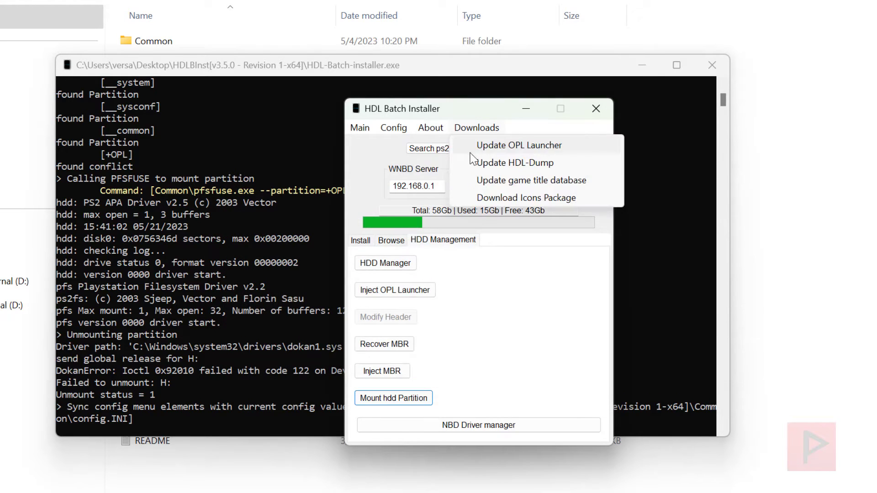
mouse_move(475, 130)
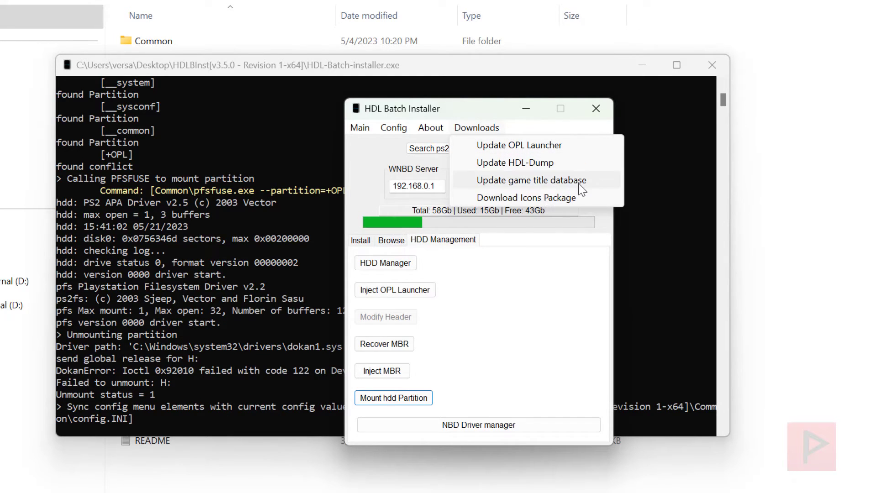
click(570, 327)
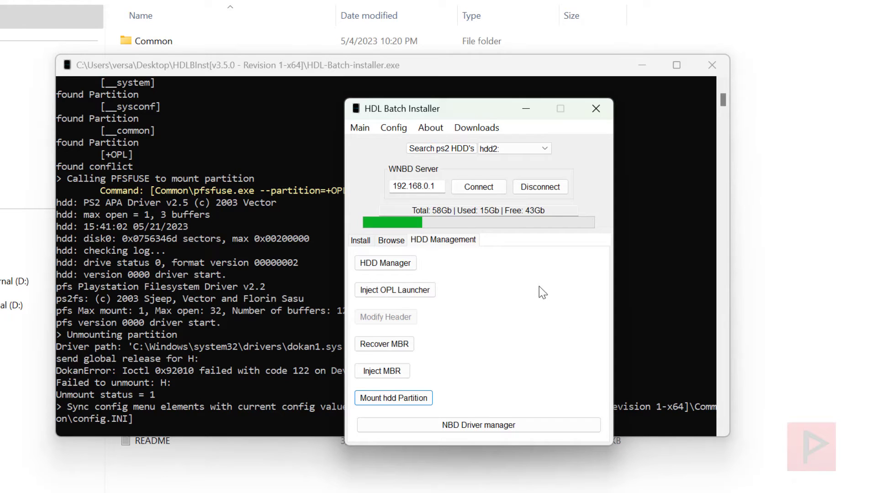
Load the Grand Theft Auto III disc image into the install list.
click(371, 240)
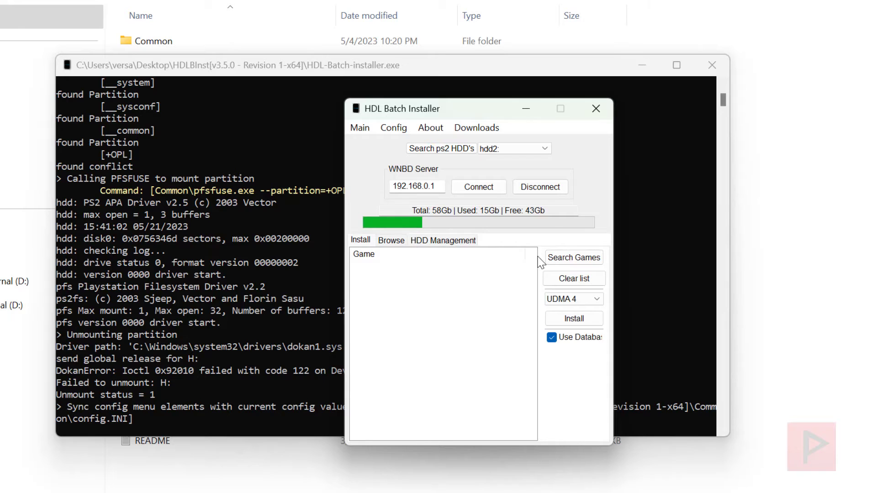
click(571, 259)
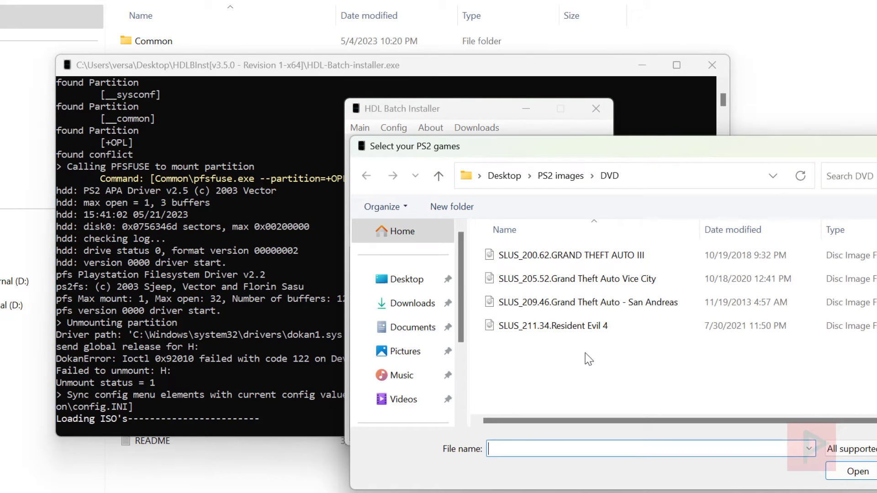
click(646, 255)
key(Return)
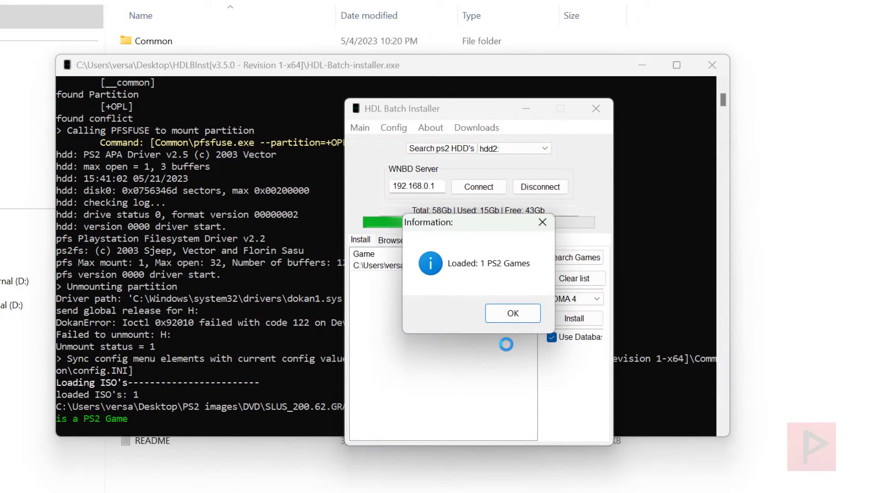
click(511, 314)
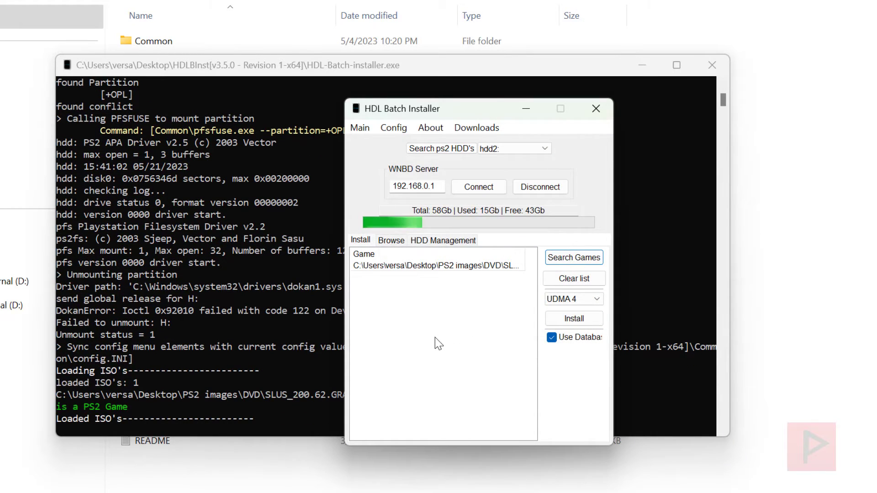
Clear the install list and show the games already on hdd2.
click(576, 283)
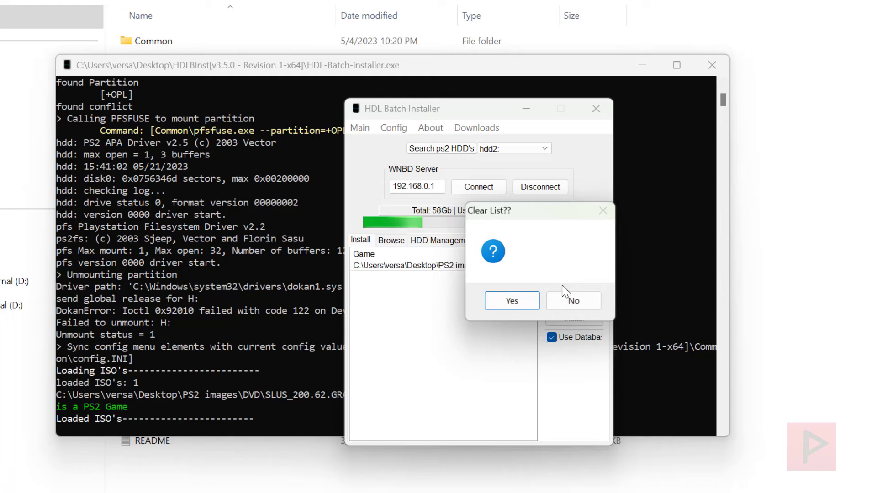
click(509, 300)
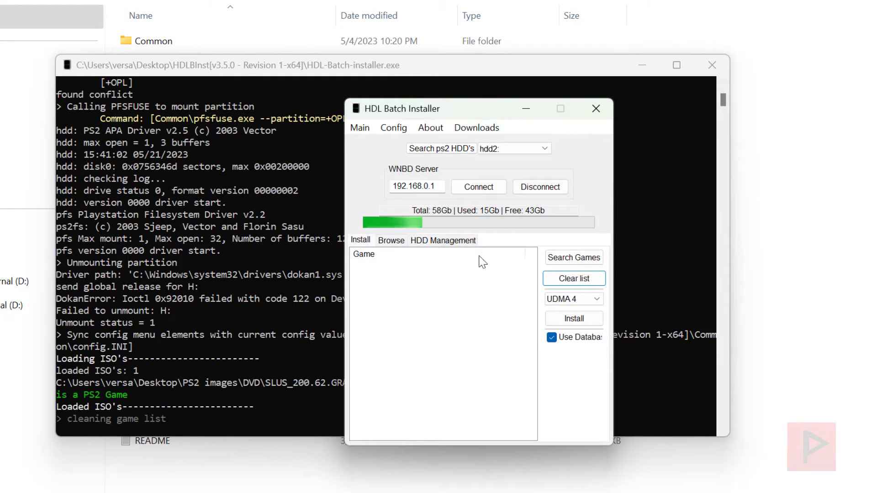
click(393, 240)
right_click(420, 280)
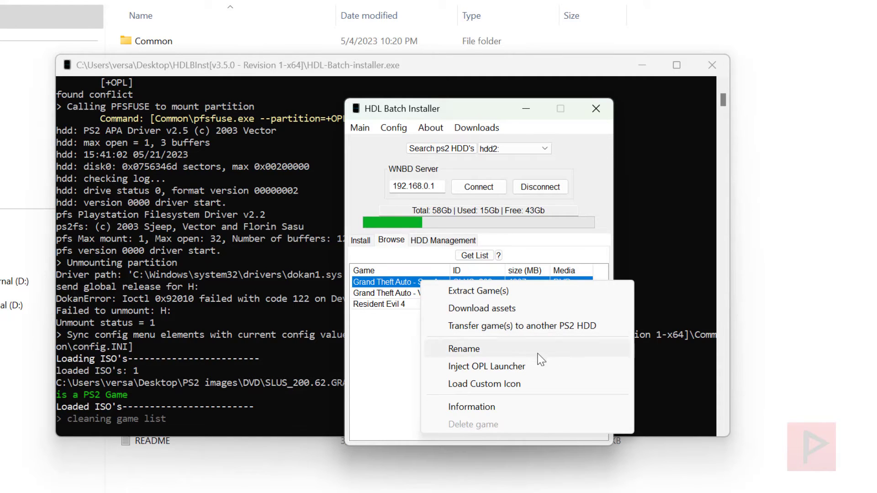
click(519, 350)
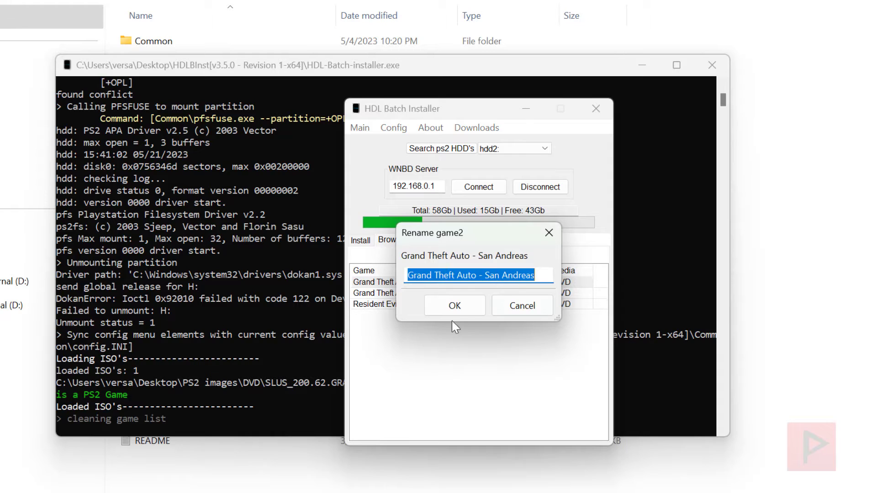
click(523, 305)
click(435, 282)
right_click(434, 282)
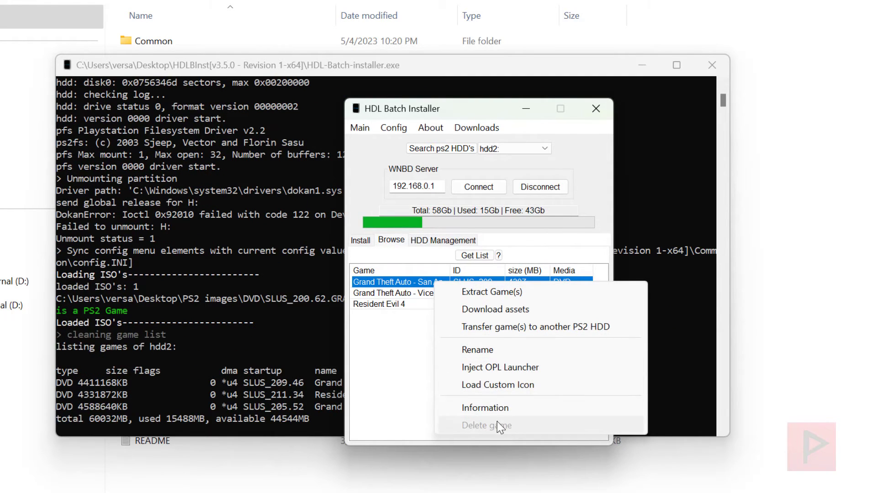
Add the Grand Theft Auto III ISO to the install list and install it to hdd2.
click(403, 383)
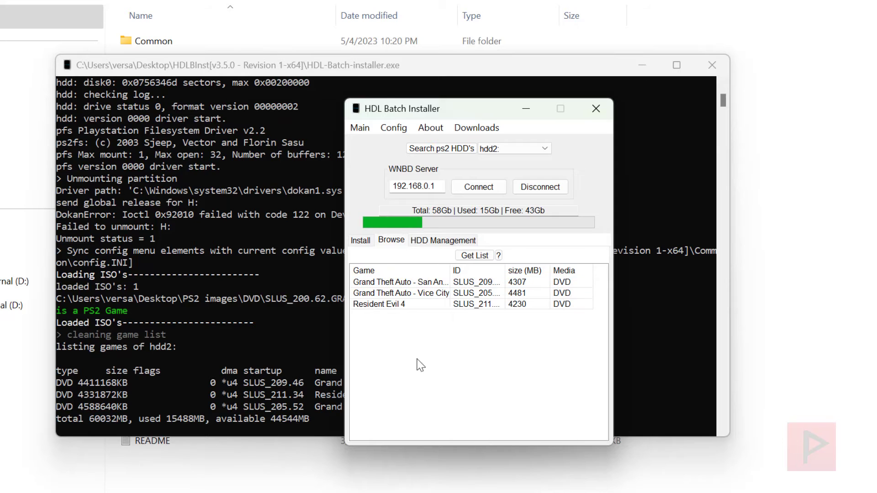
click(362, 241)
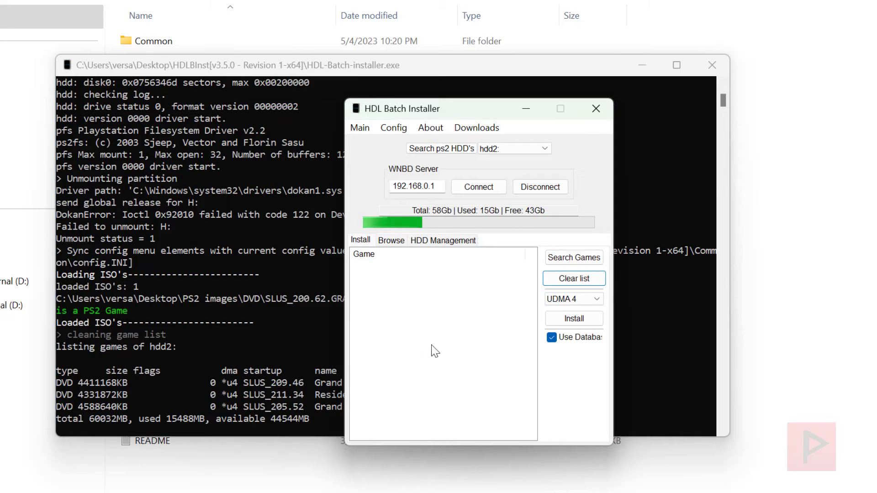
click(561, 257)
click(525, 255)
click(843, 472)
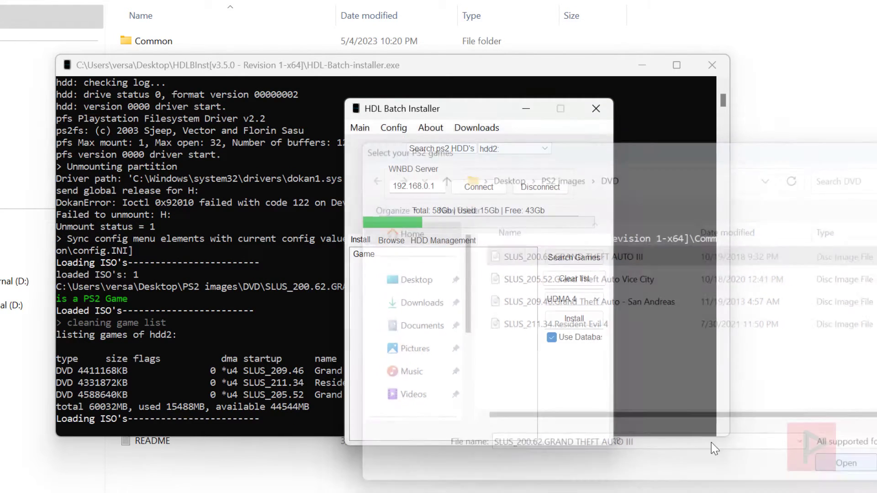
click(508, 322)
click(574, 319)
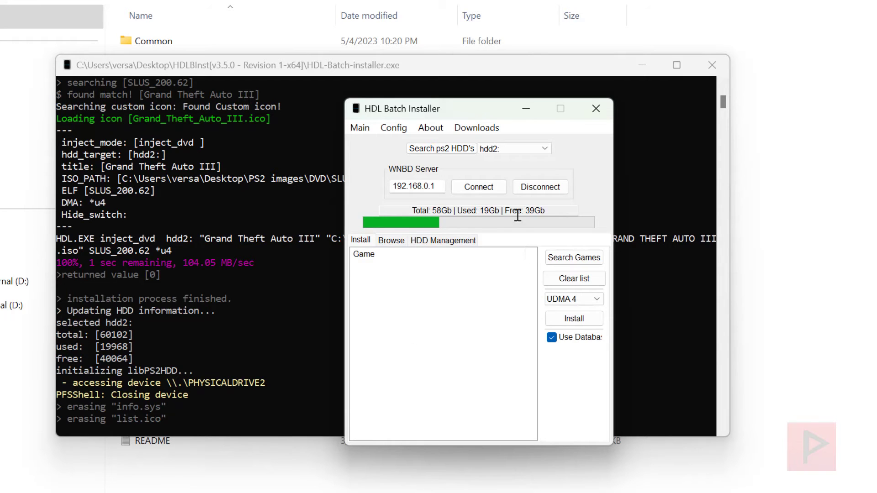
Quit HDL Batch Installer via Main > Quit and check the hidden tray icons.
click(359, 128)
click(441, 143)
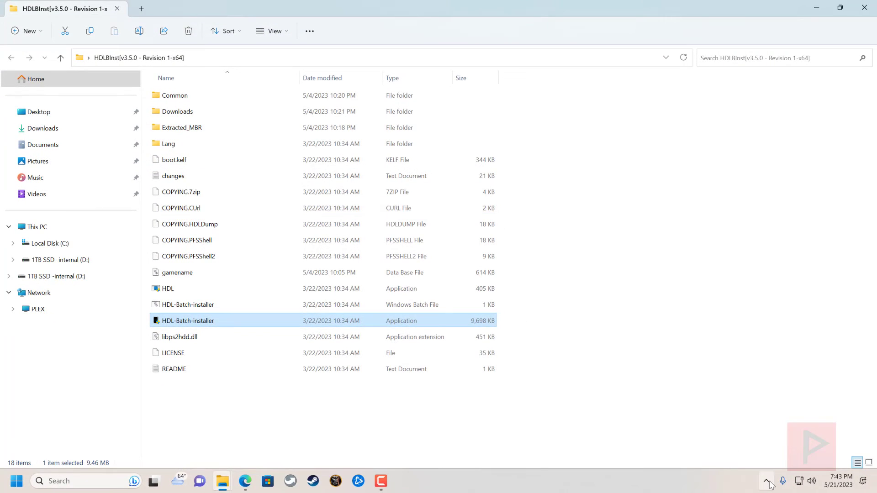
click(766, 481)
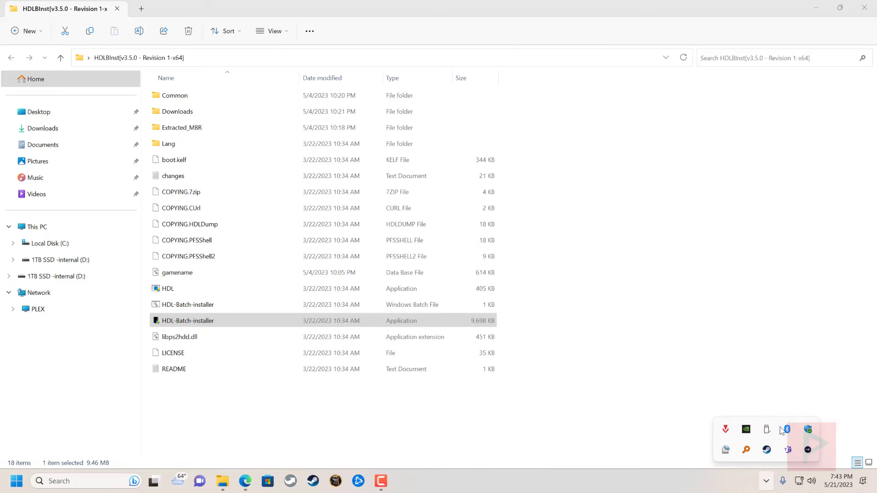
click(654, 386)
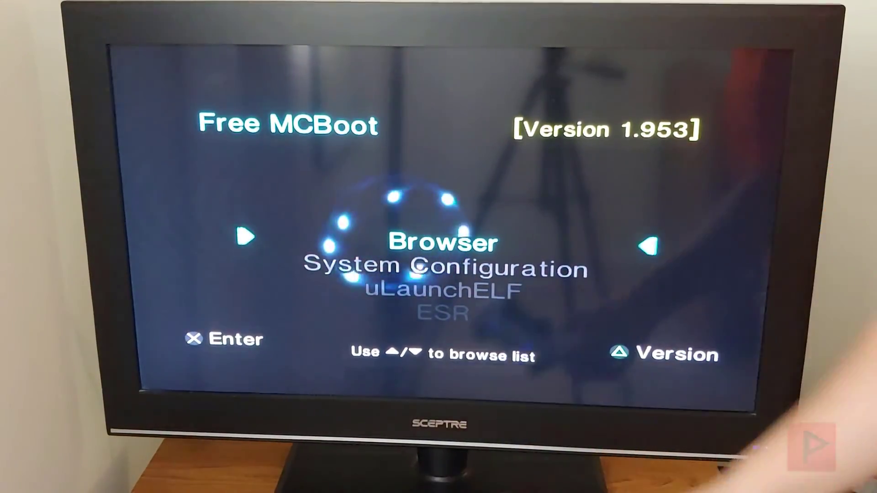
Move down the Free McBoot menu to Open PS2 Loader.
key(Down)
key(Down)
key(Down)
key(Down)
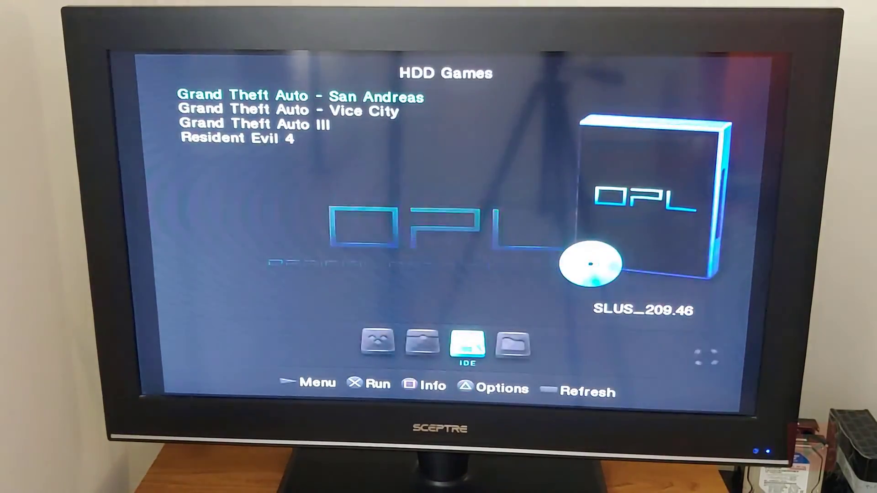
key(Return)
key(Return)
key(Down)
key(Down)
key(Down)
key(Down)
key(Down)
key(Down)
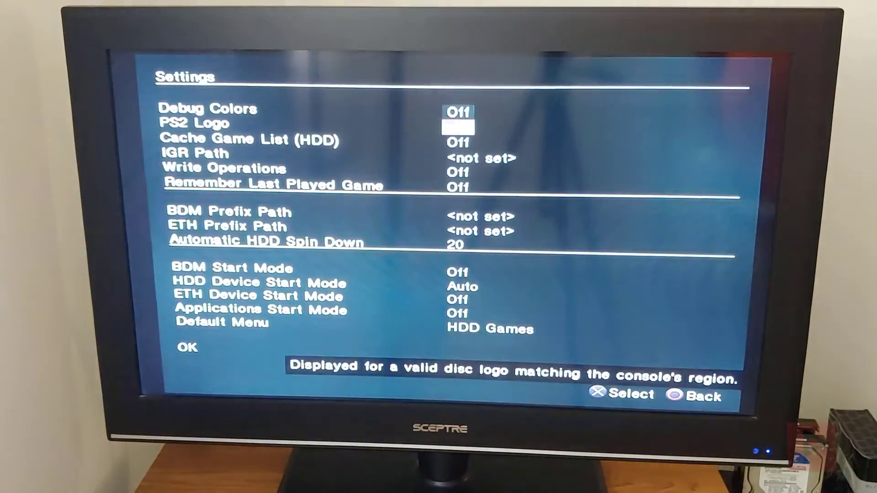
key(Down)
key(Down)
key(Down)
key(Down)
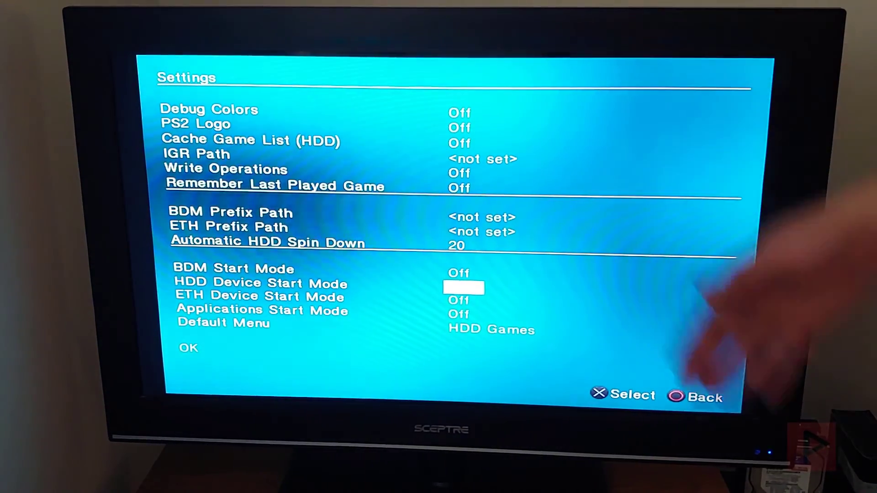
key(Down)
key(Down)
key(Down)
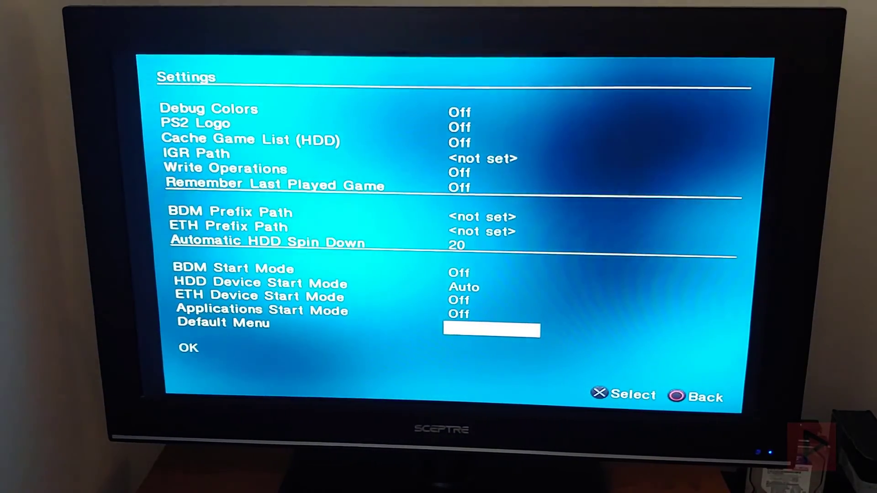
key(Down)
key(Return)
key(Escape)
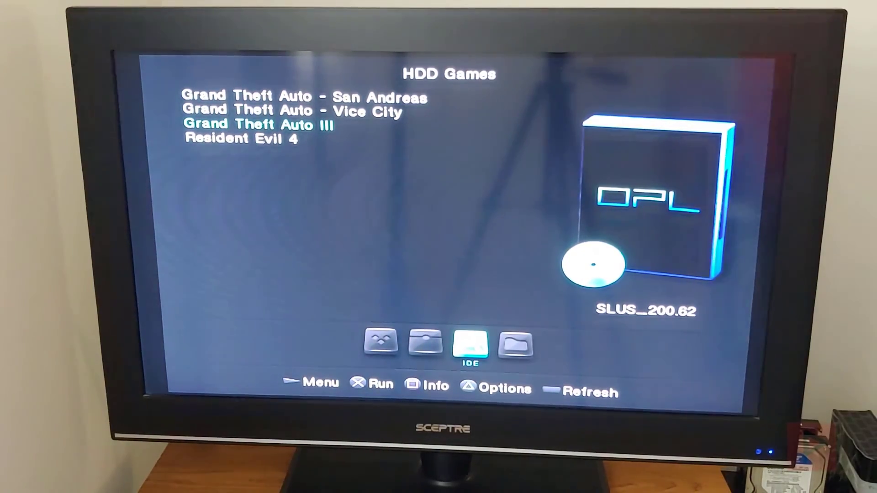
Launch Grand Theft Auto III (SLUS_200.62) from the OPL HDD Games list.
key(t)
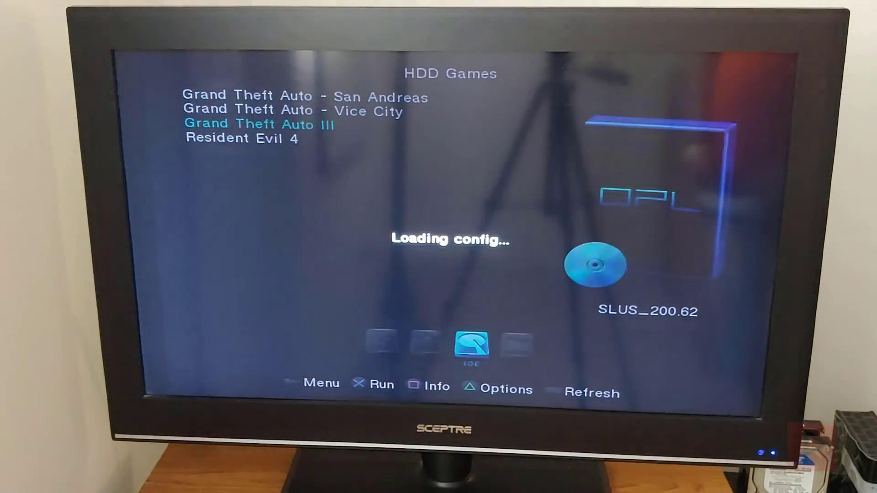